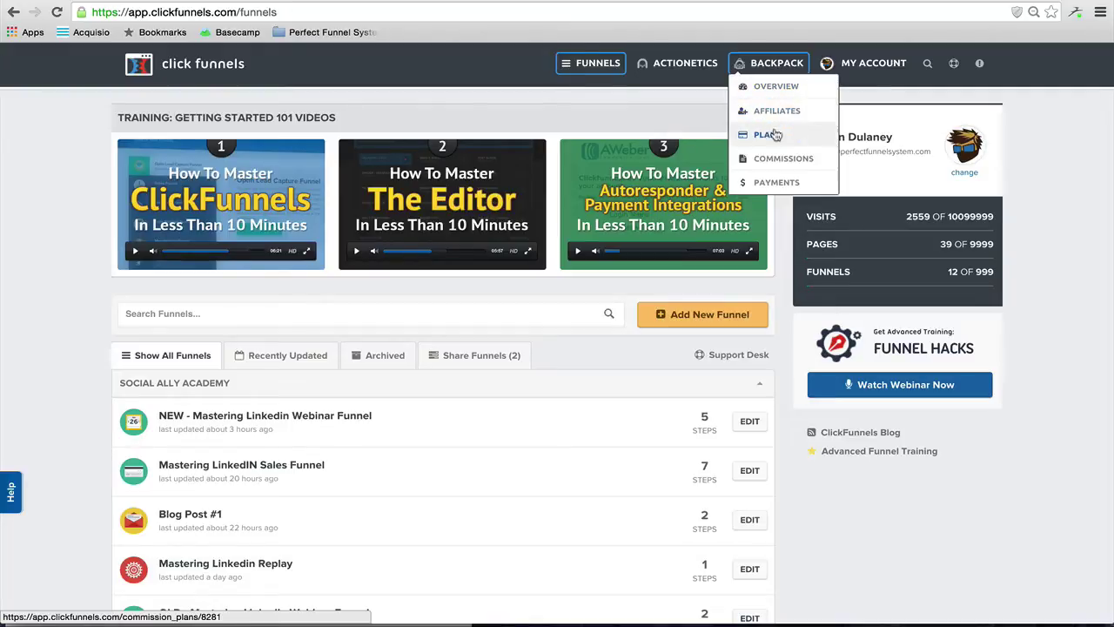
# Open the Backpack affiliate overview and its Manage Affiliates list, showing one affiliate
pyautogui.click(774, 91)
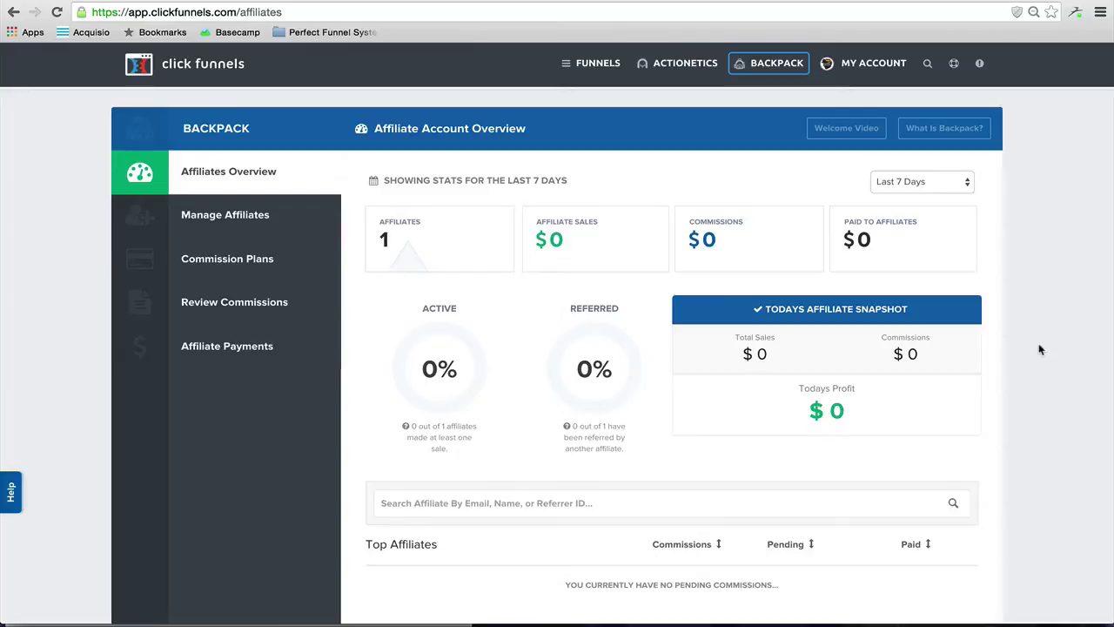
pyautogui.click(218, 231)
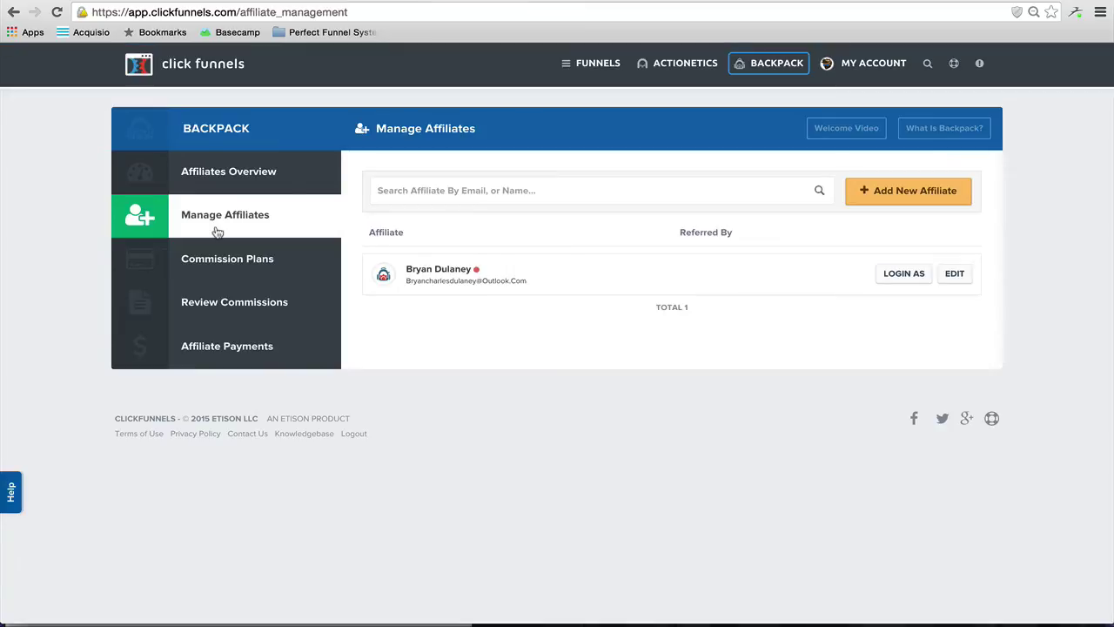
# Preview the Add New Affiliate form unsaved, then list the Default and Mastering Linkedin plans
pyautogui.click(877, 188)
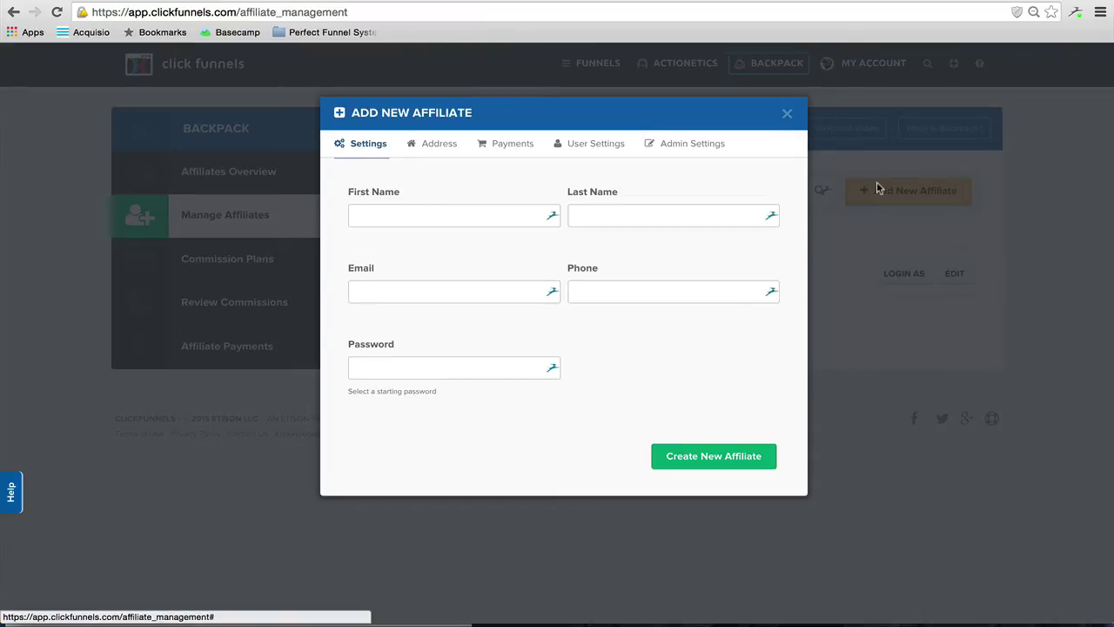
pyautogui.click(786, 113)
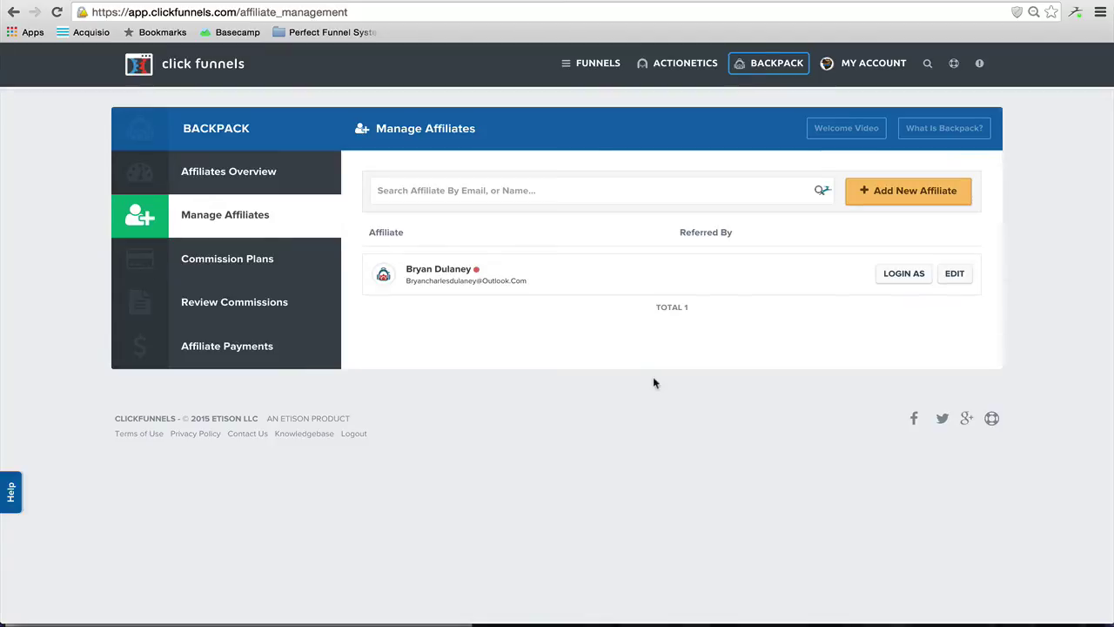
pyautogui.click(258, 272)
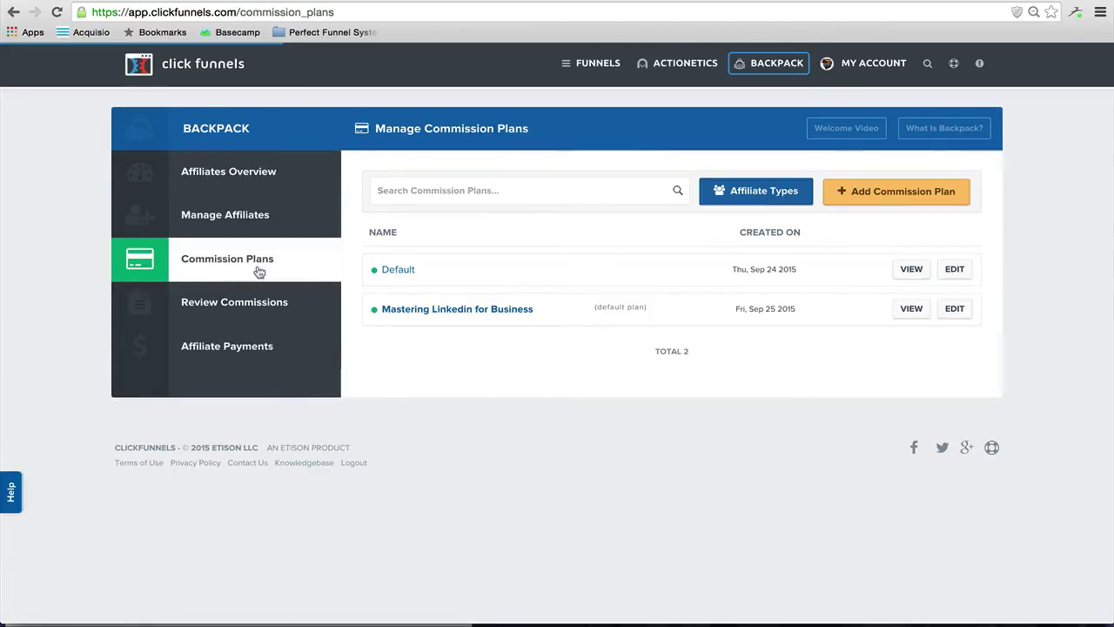
# After glancing at Default's settings, create an active USD commission plan named 'Test'
pyautogui.click(952, 270)
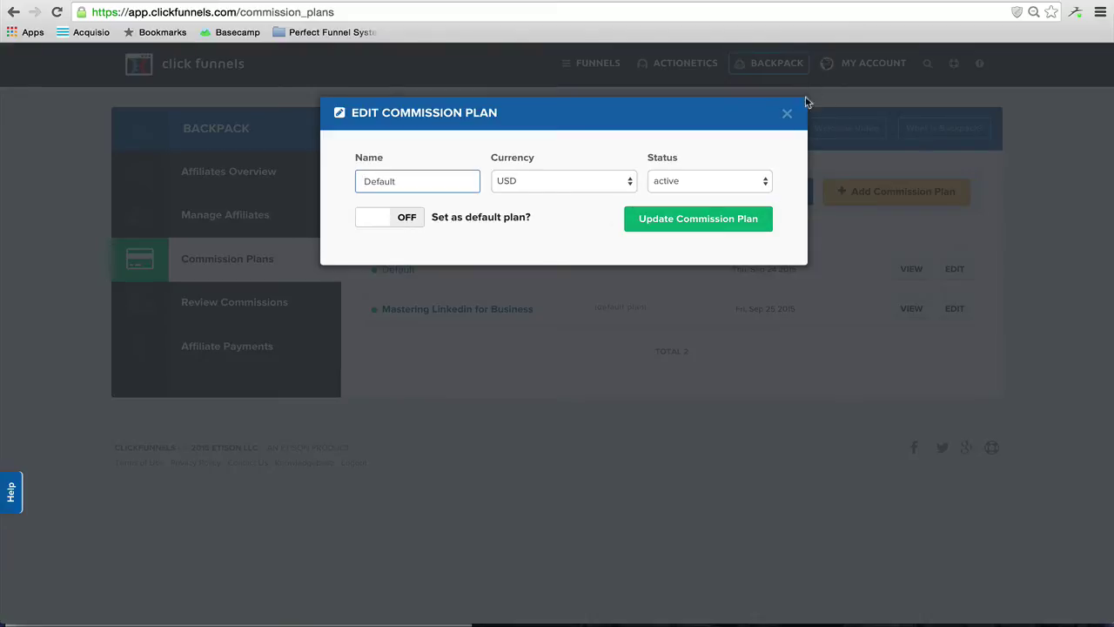
pyautogui.click(786, 113)
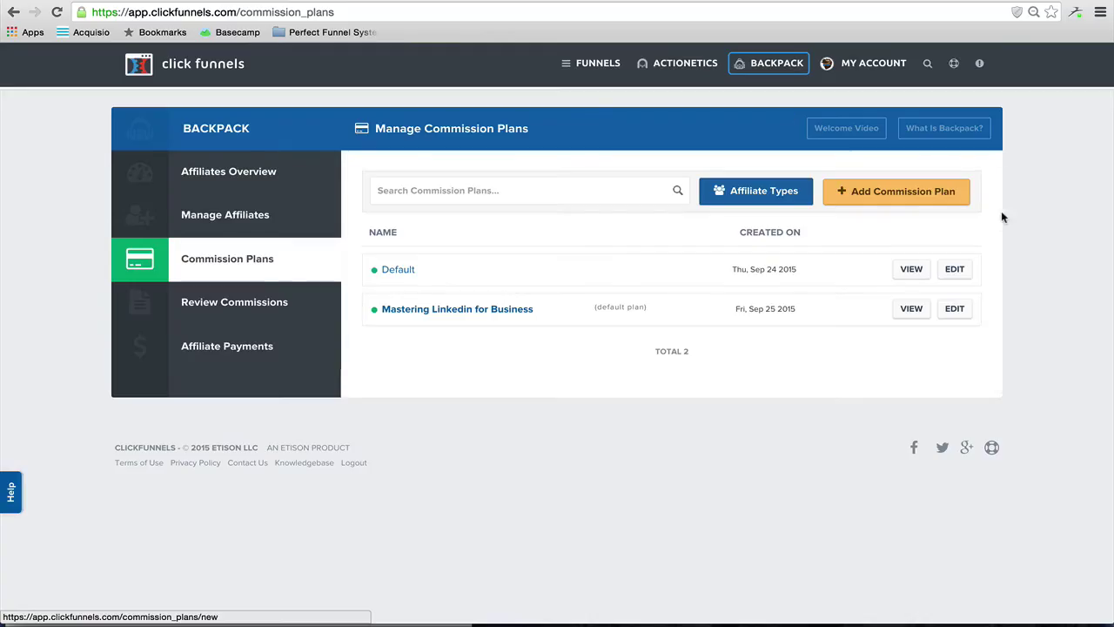
pyautogui.click(850, 196)
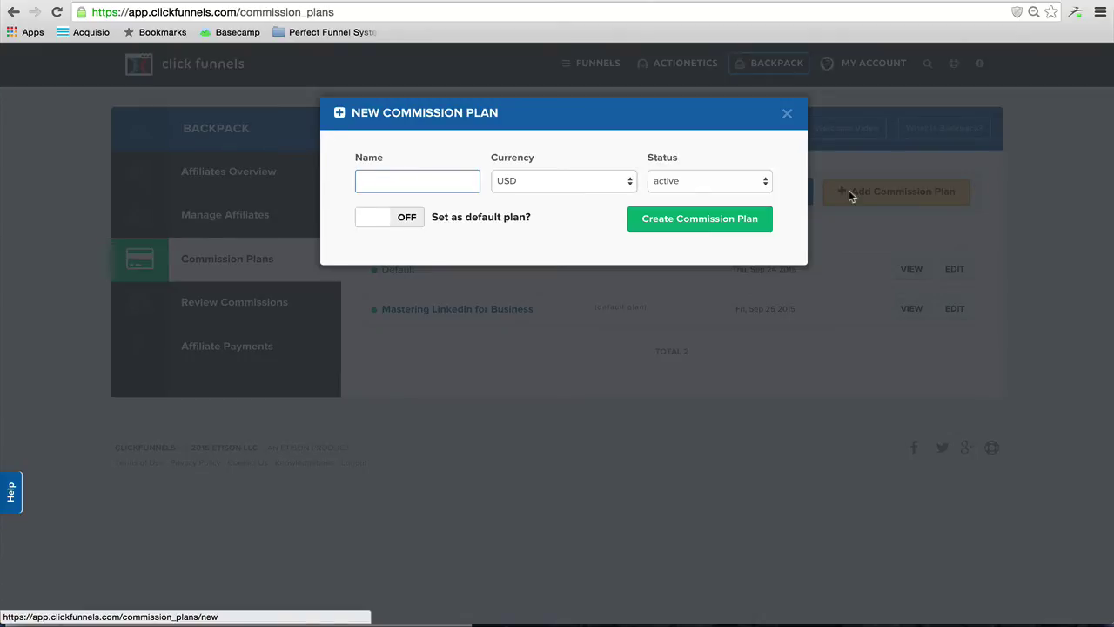
pyautogui.write('T')
pyautogui.write('est')
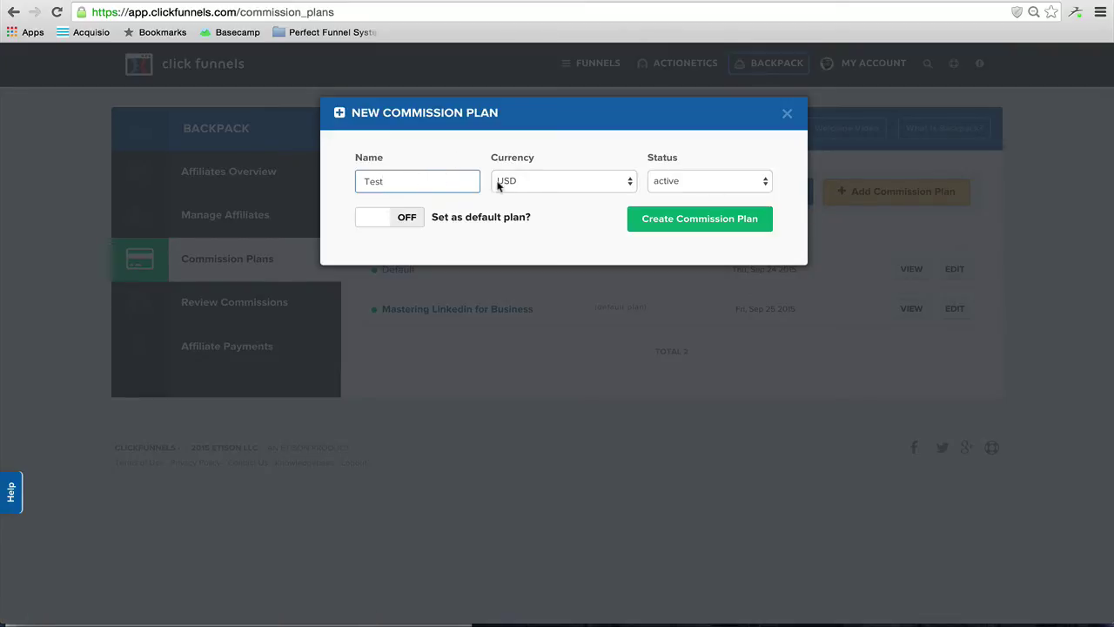
pyautogui.moveTo(427, 179); pyautogui.dragTo(320, 178)
pyautogui.click(671, 180)
pyautogui.click(666, 221)
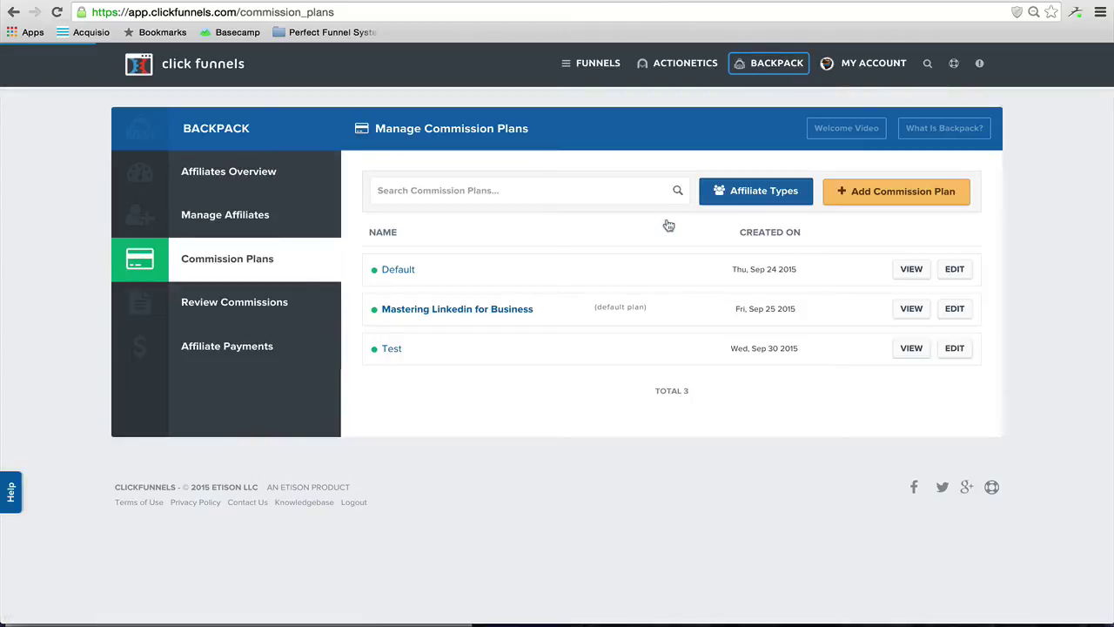
# Give the Test plan's Tier 1 a 25% percent commission paid after one month
pyautogui.click(914, 348)
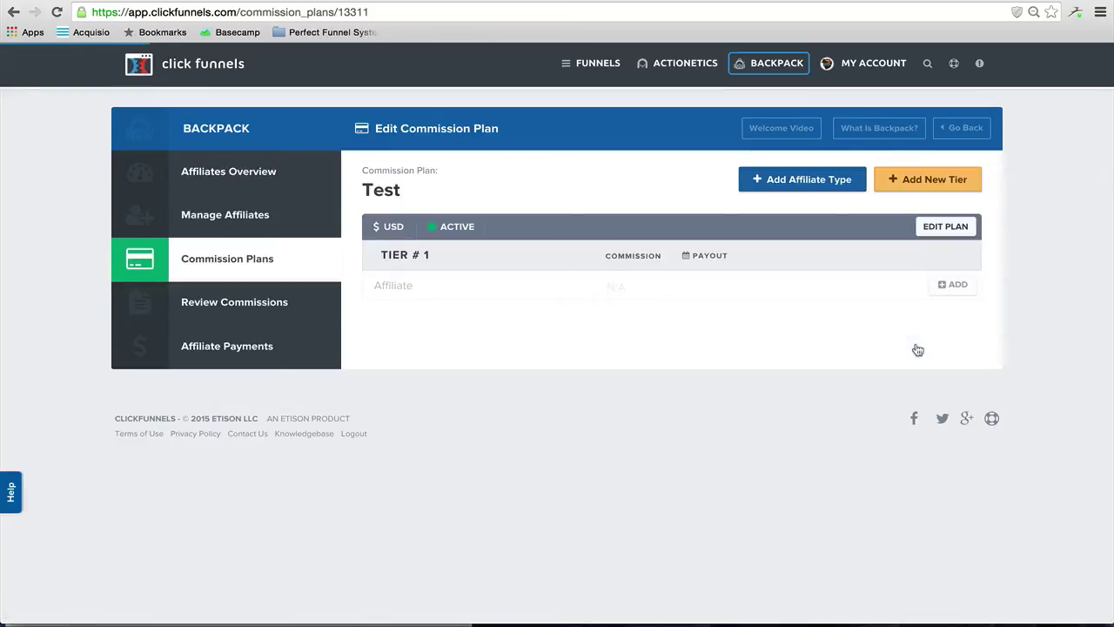
pyautogui.click(938, 230)
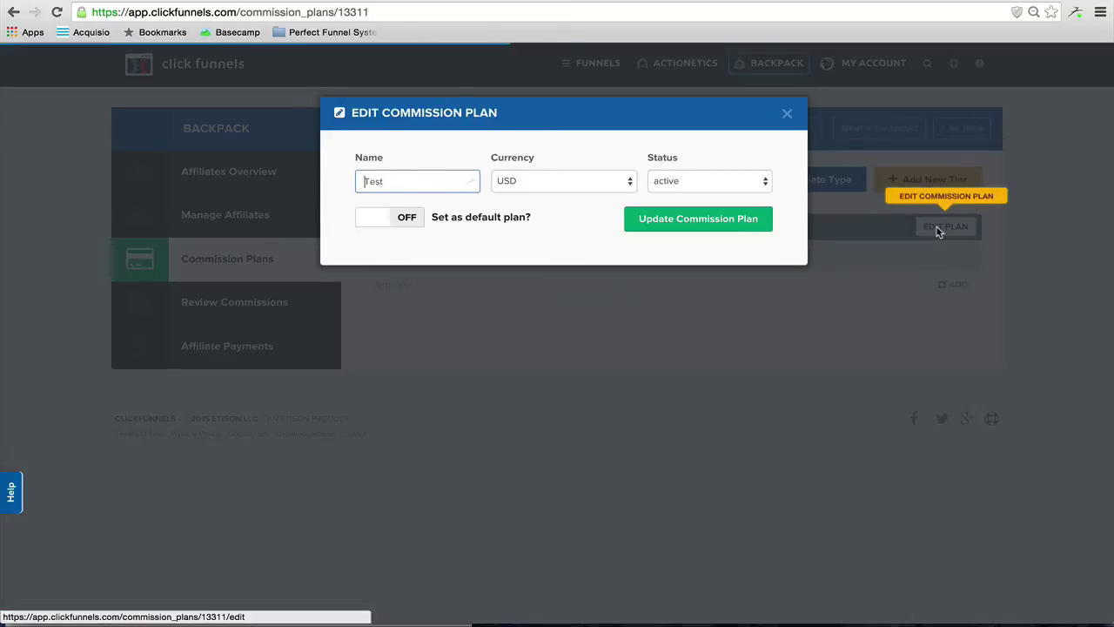
pyautogui.click(788, 114)
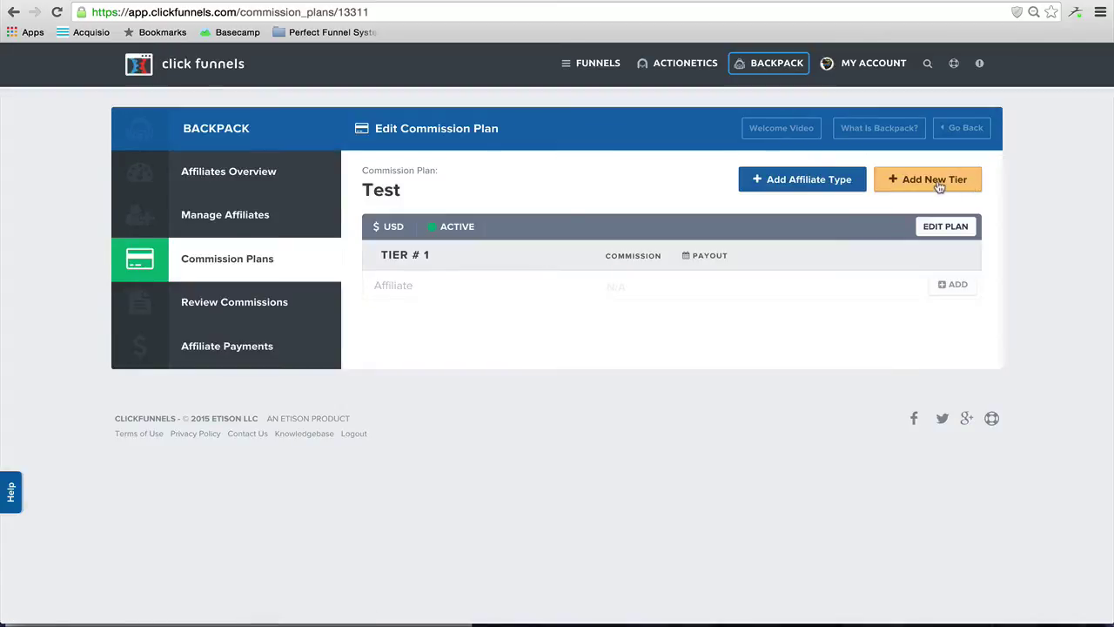
pyautogui.click(952, 285)
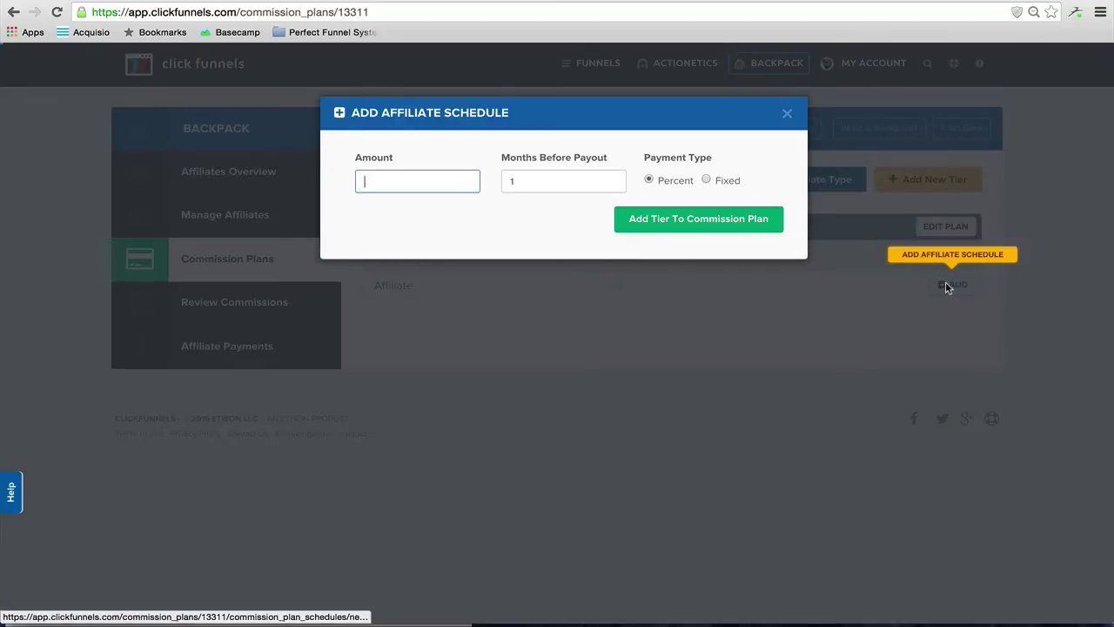
pyautogui.write('25')
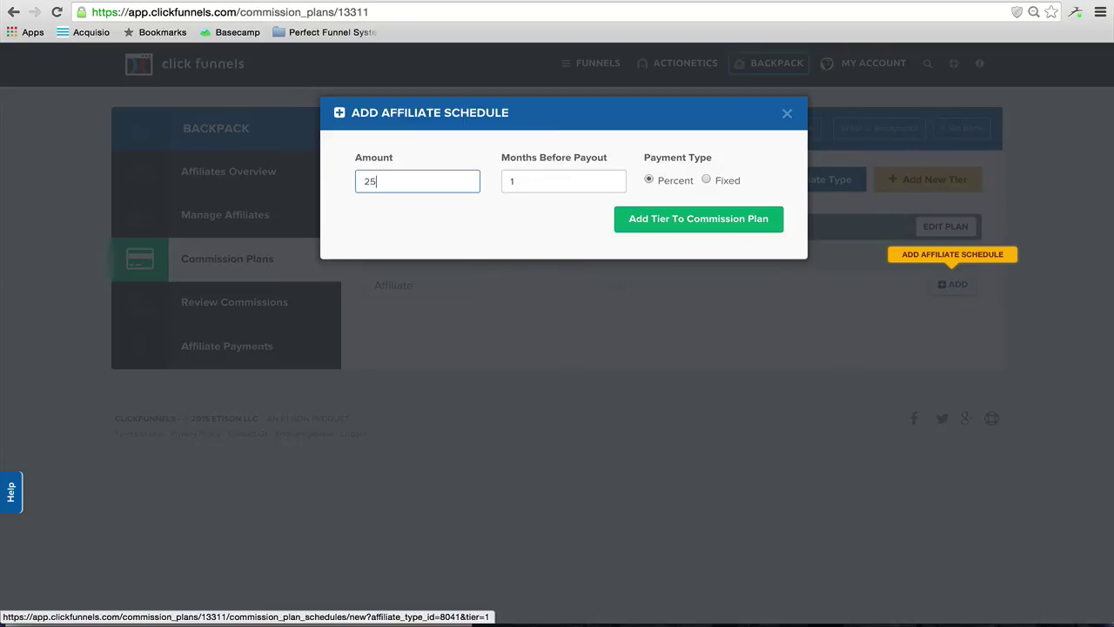
pyautogui.click(674, 227)
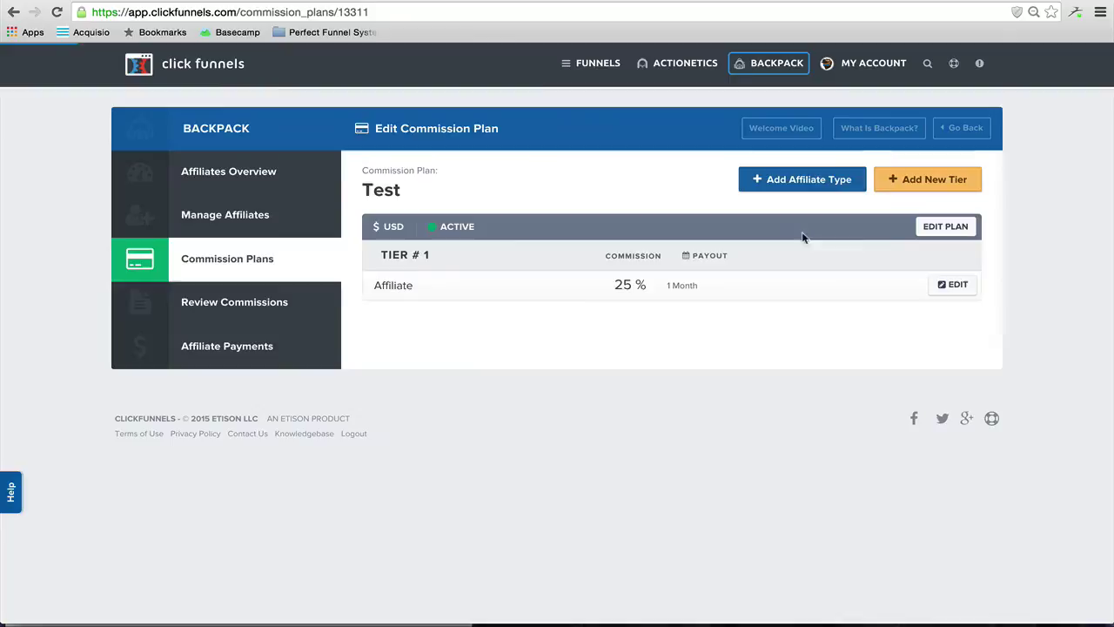
pyautogui.click(917, 180)
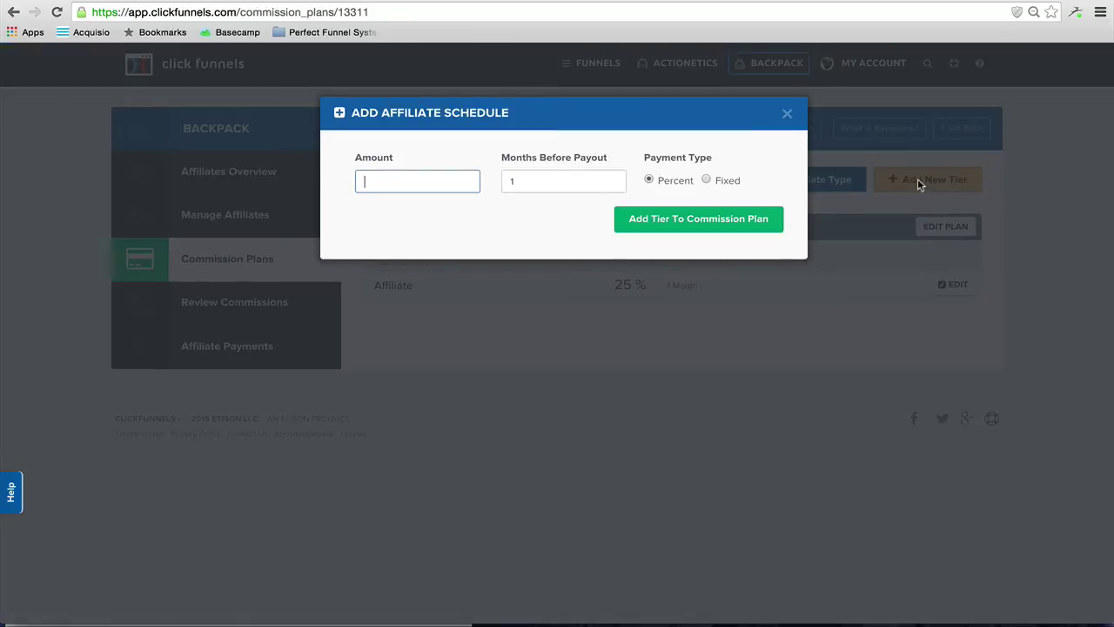
# Save a 5% percent commission as Tier 2 of the Test plan
pyautogui.write('5')
pyautogui.click(743, 228)
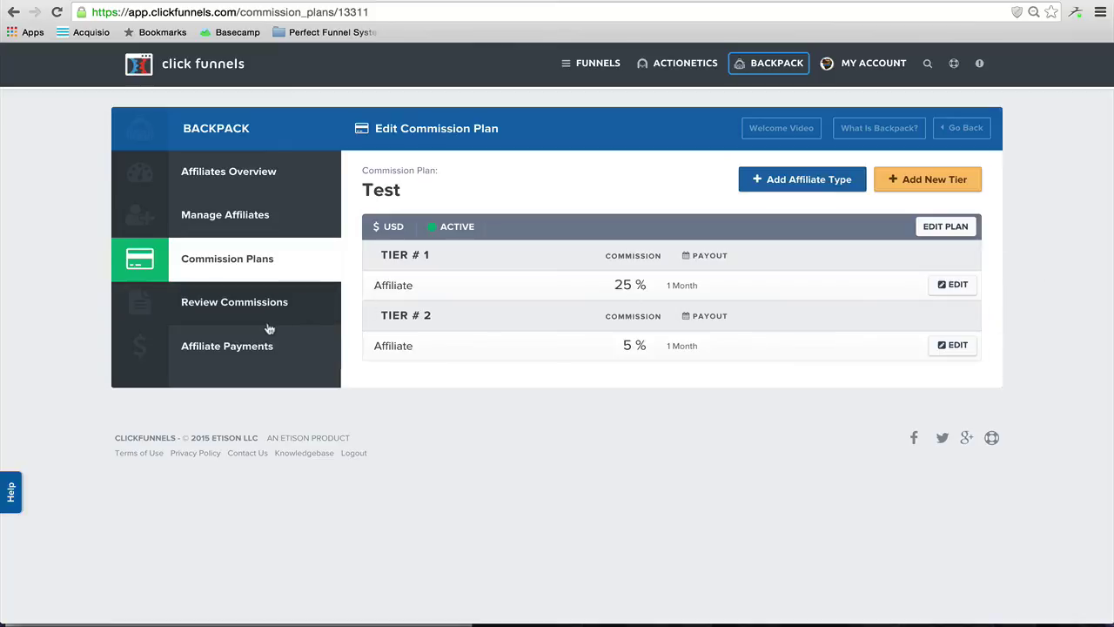
# Check Review Commissions, then the Affiliate Payments summary showing $0 due, paid and upcoming
pyautogui.click(247, 305)
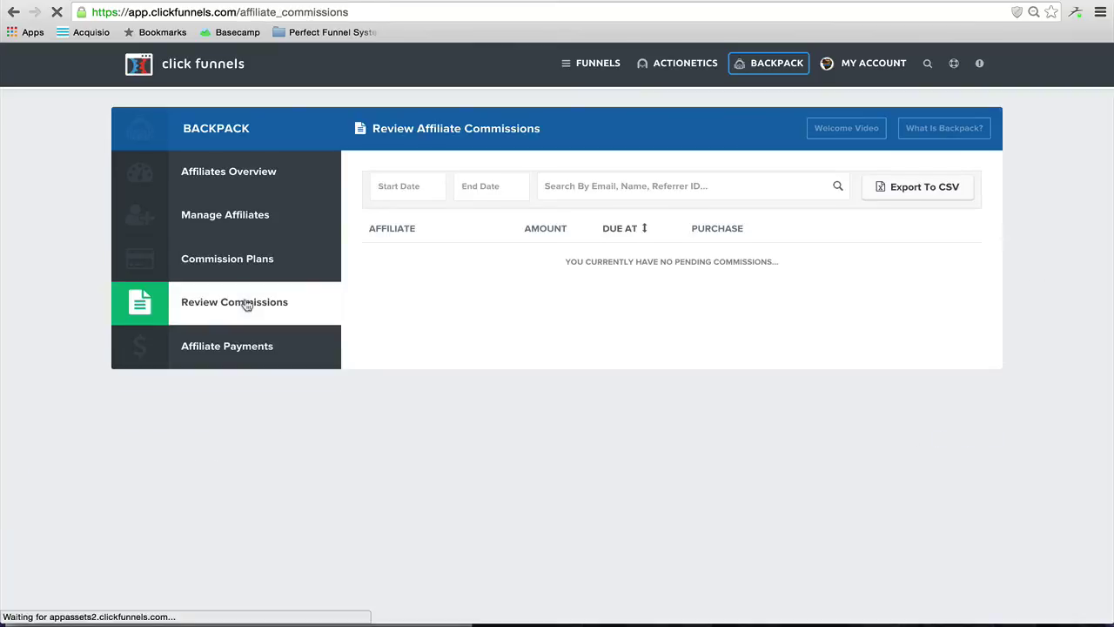
pyautogui.click(250, 345)
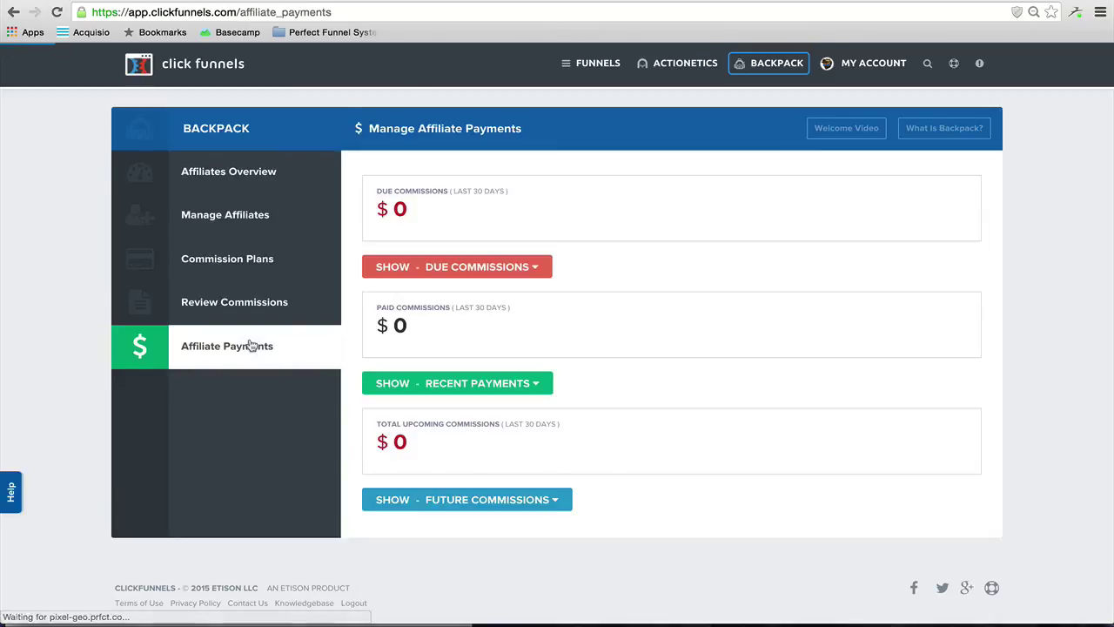